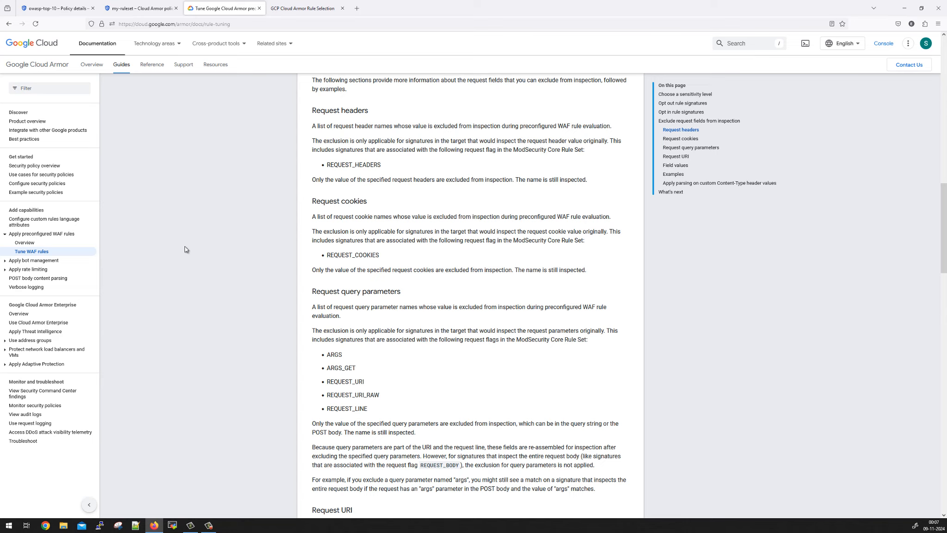
- Review the existing owasp-top-10 policy's rules, including its rate-based bans, and glance over the Cloud Armor tuning guide and rule selection page
click(140, 10)
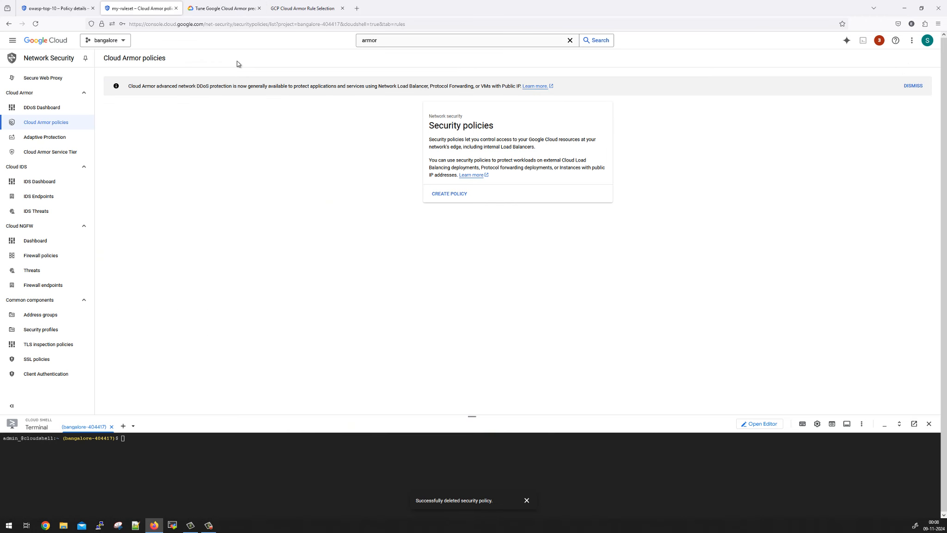
click(82, 8)
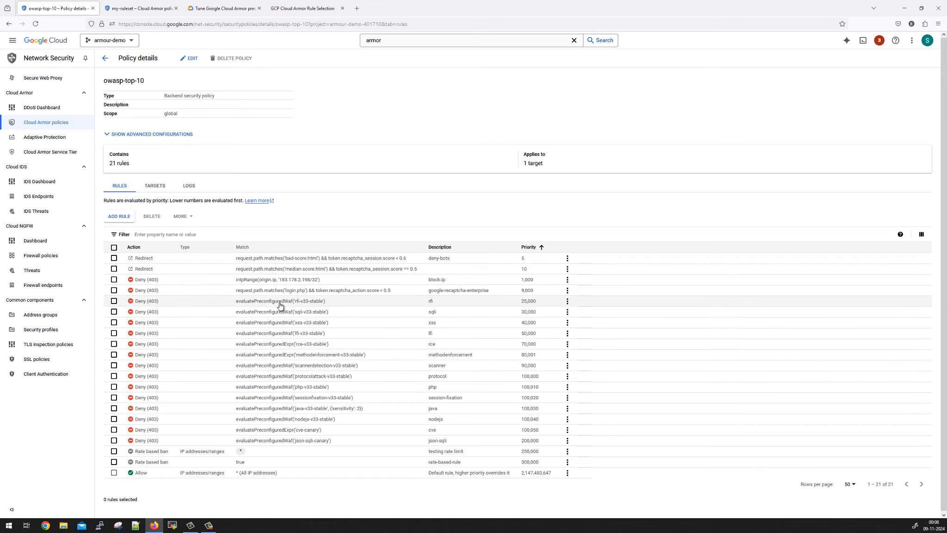
drag(152, 80, 108, 81)
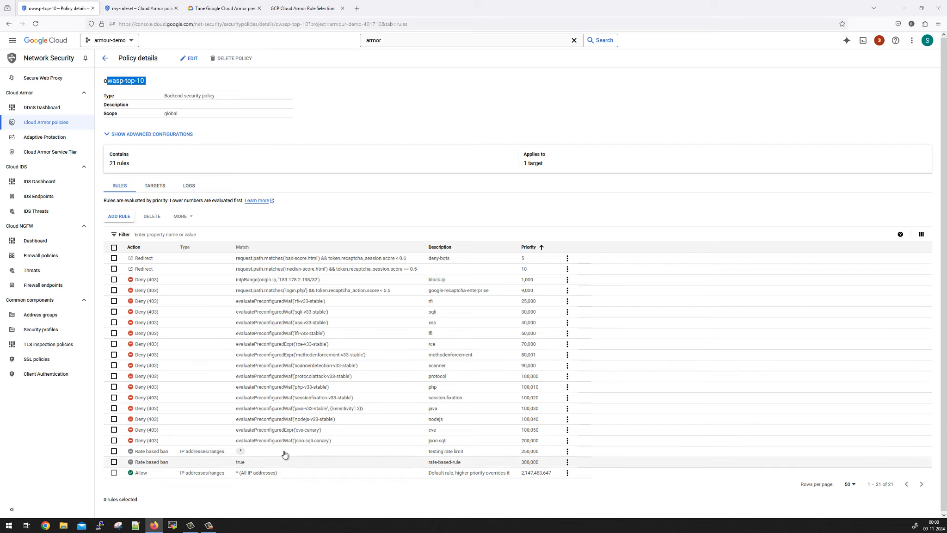
drag(251, 466, 224, 460)
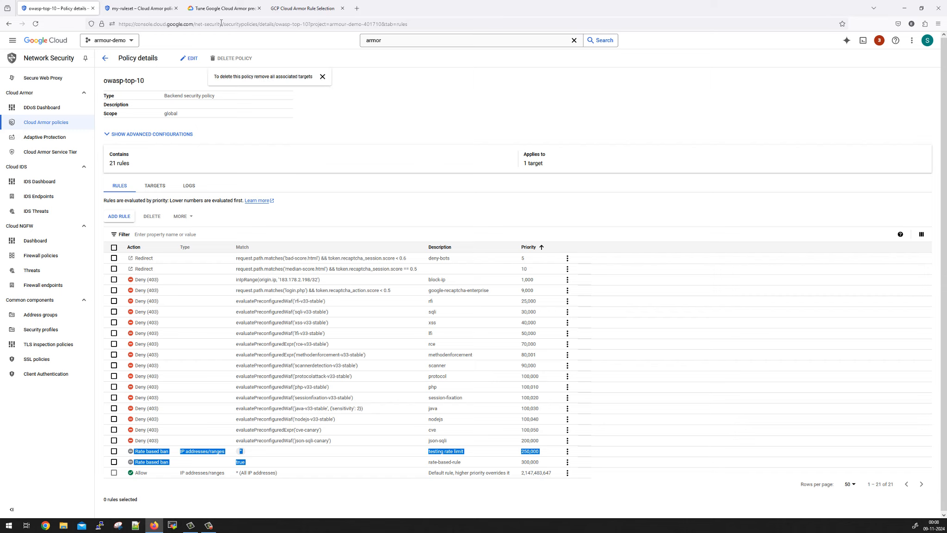
click(222, 8)
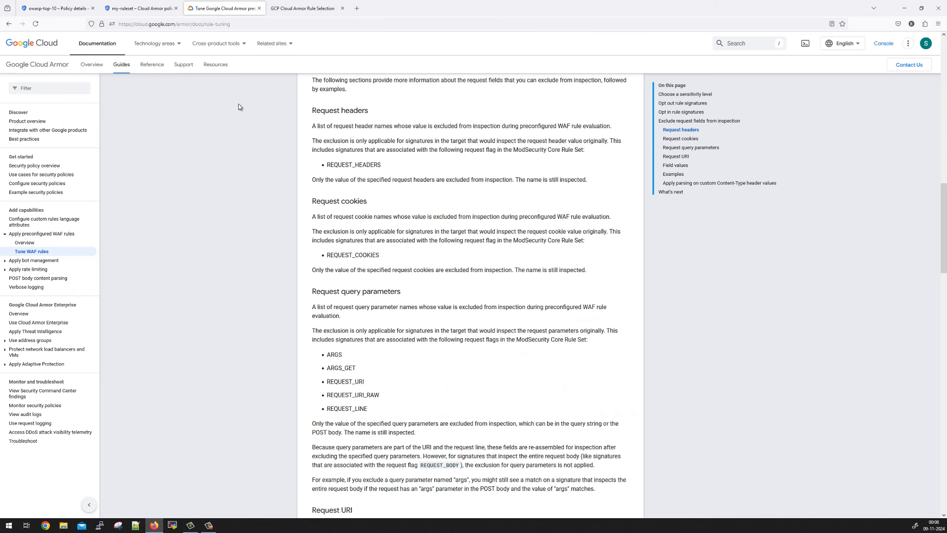
click(295, 8)
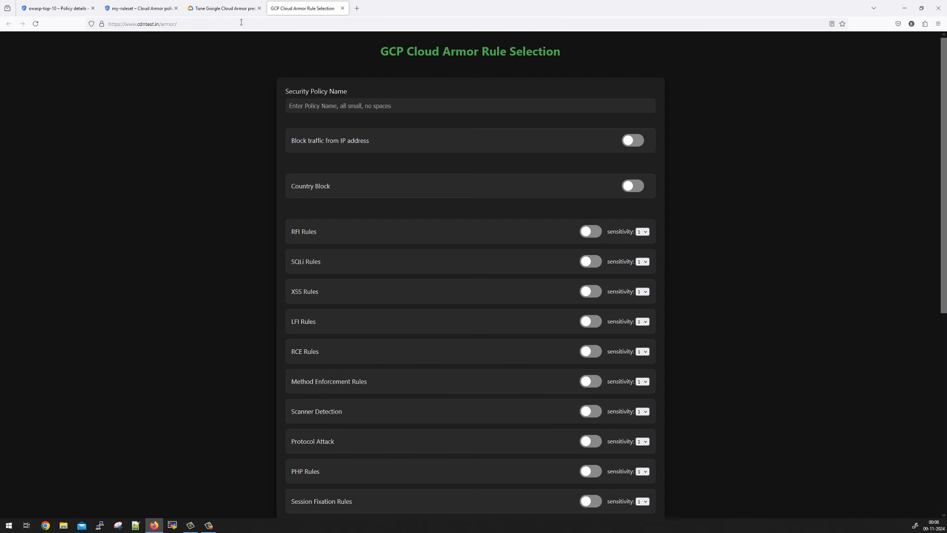
click(139, 8)
click(57, 8)
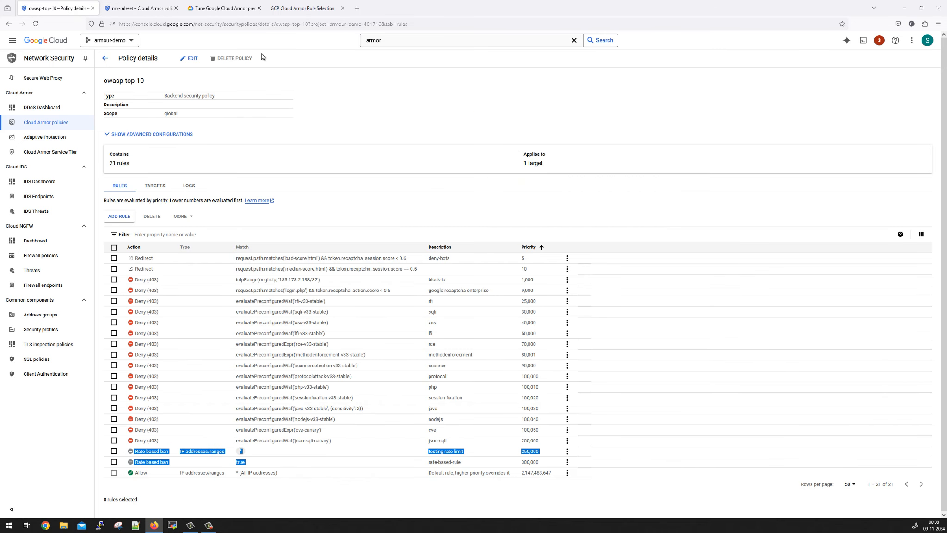
- On the GCP Cloud Armor Rule Selection page, name the policy my-policy and block traffic from IP address 1.1.1.1/32
click(302, 8)
click(333, 100)
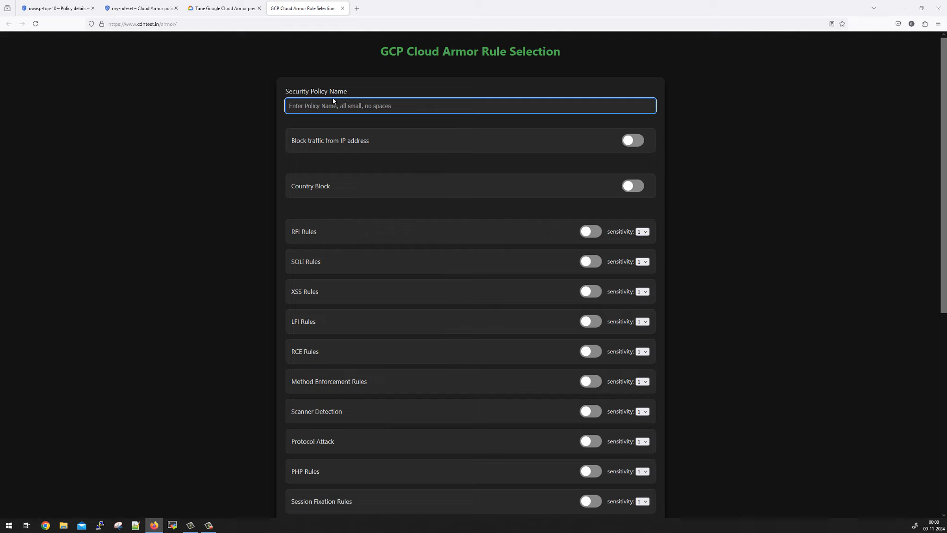
text(my-policy)
click(633, 141)
click(412, 164)
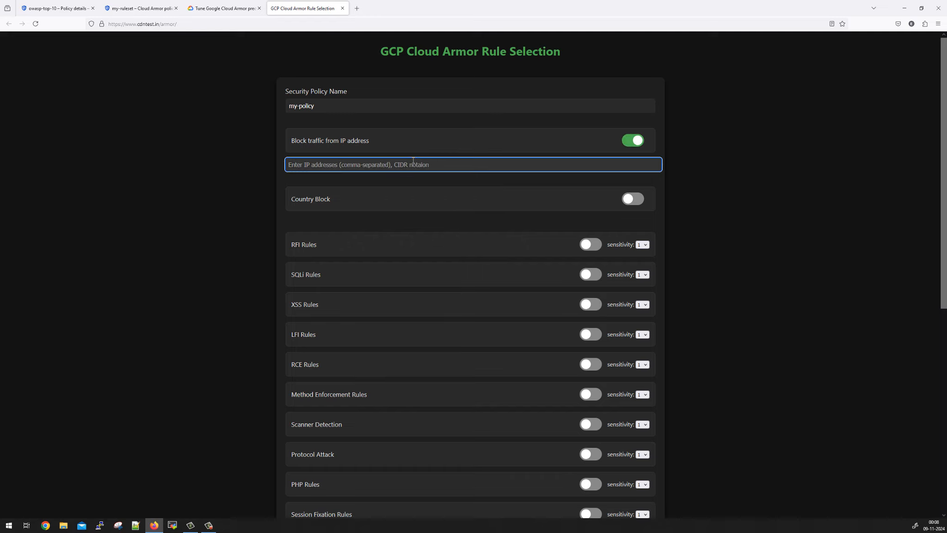
text(1.)
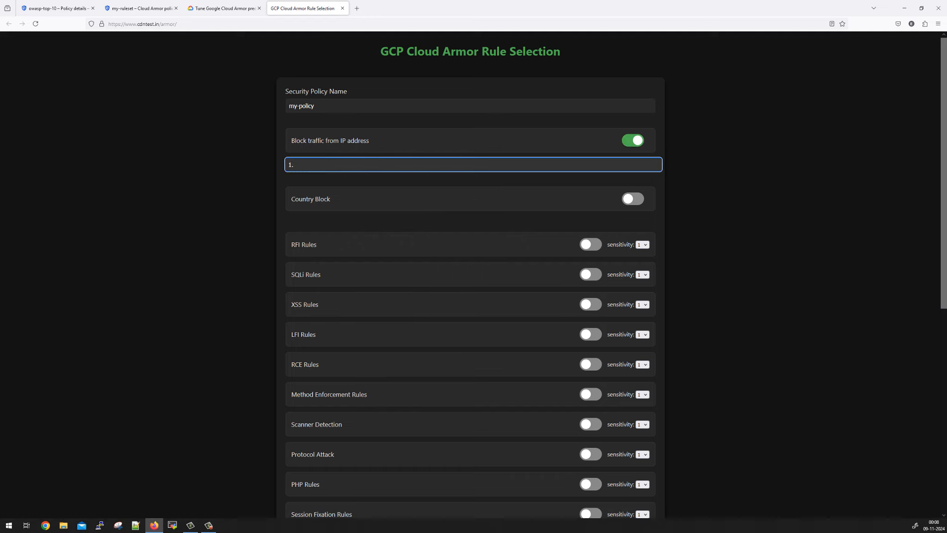
text(1.1.1/32)
- Enable Country Block with the country code CN
click(630, 200)
click(351, 223)
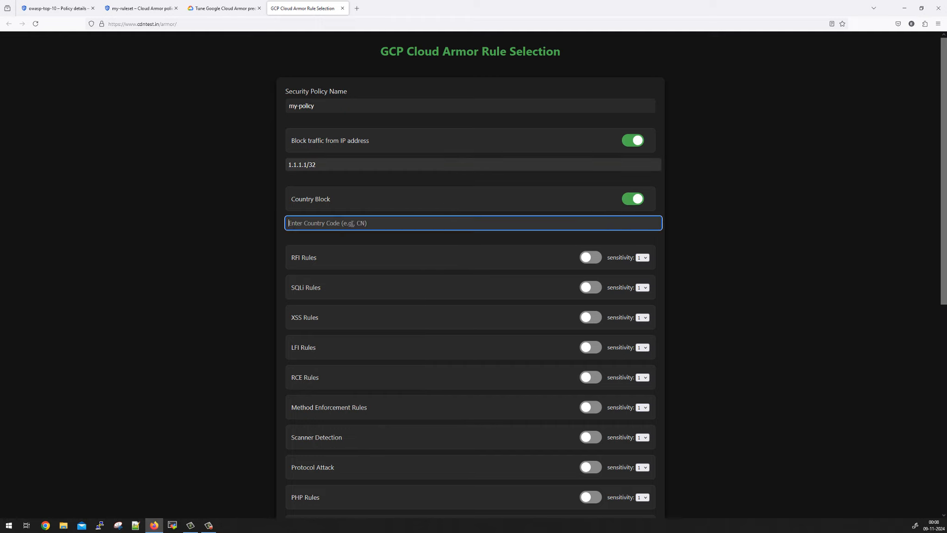
text(CN)
click(194, 272)
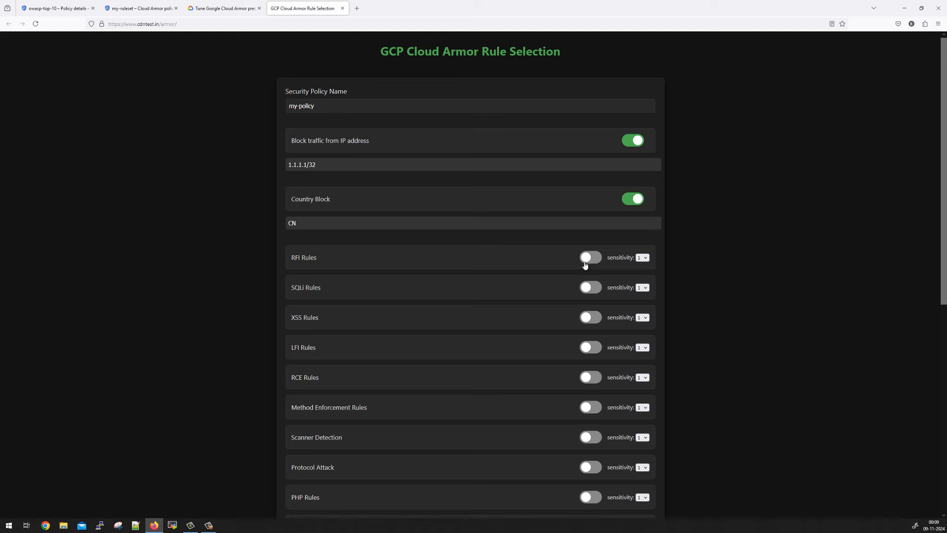
- Enable the RFI, SQLi, XSS, LFI, RCE, Method Enforcement, Scanner Detection and Protocol Attack rules
scroll(588, 266, down, 3)
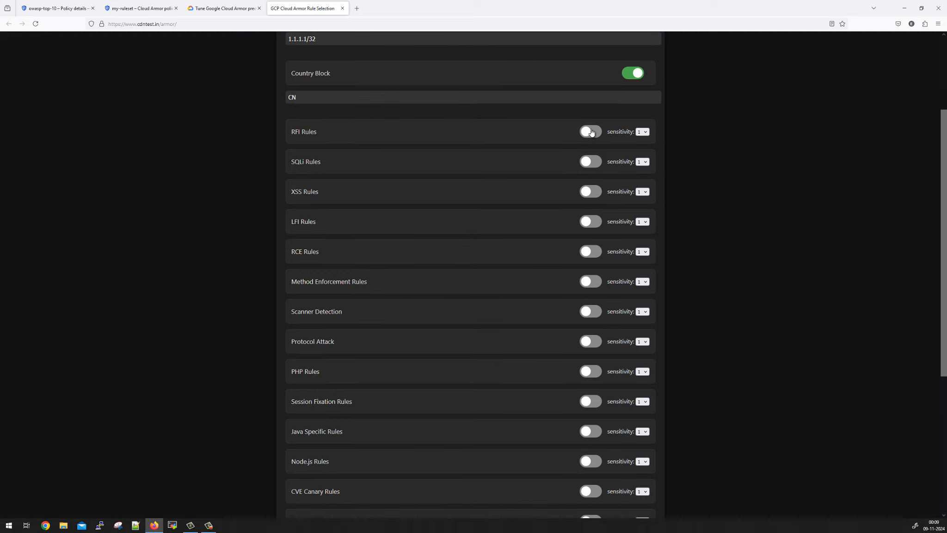
click(586, 138)
click(593, 189)
click(588, 222)
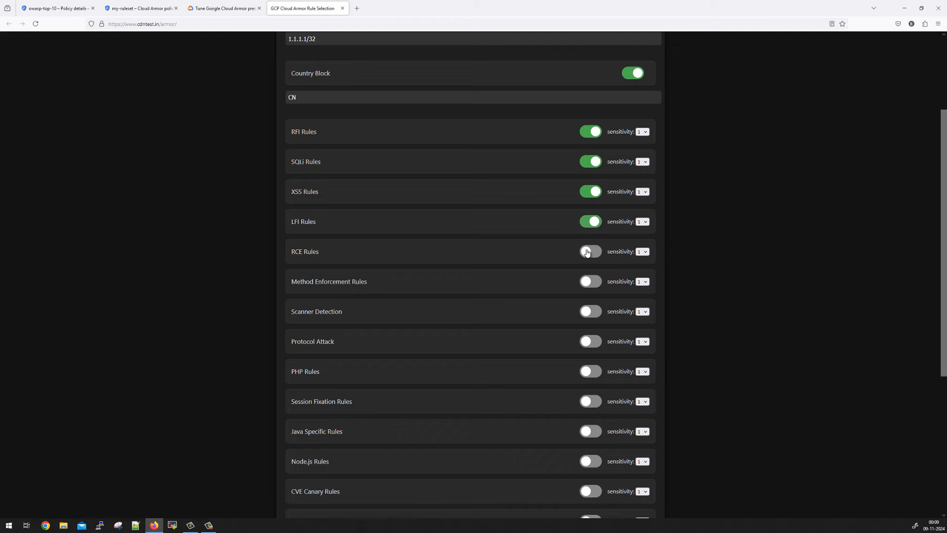
click(587, 252)
click(588, 283)
click(589, 311)
click(590, 341)
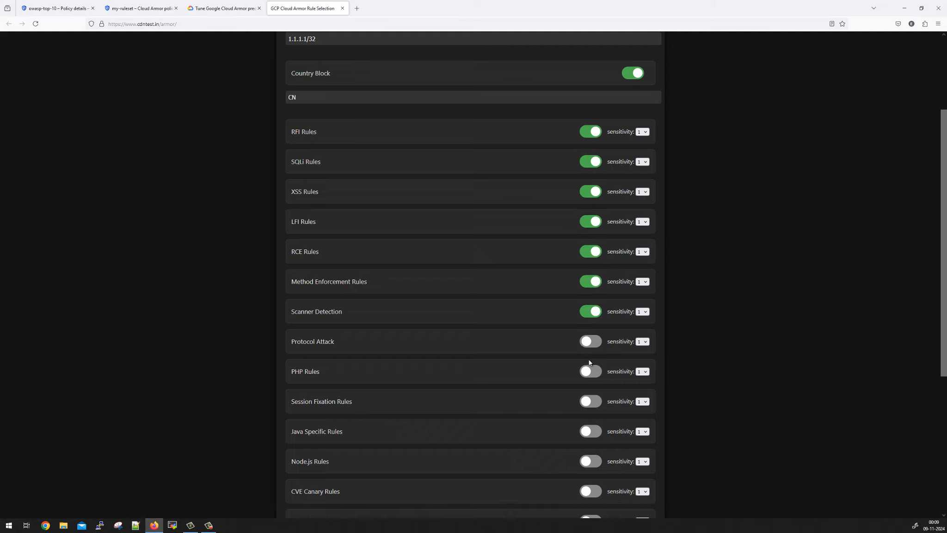
- Enable the PHP, Session Fixation, Java Specific, Node.js, CVE Canary and JSON SQLi Canary rules
click(589, 371)
click(589, 401)
click(589, 431)
scroll(589, 431, down, 3)
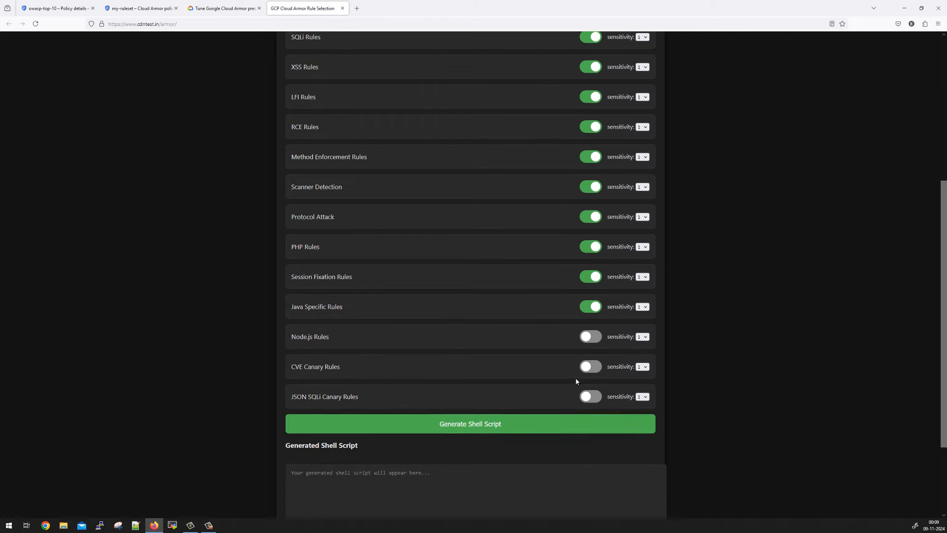
click(589, 335)
click(590, 366)
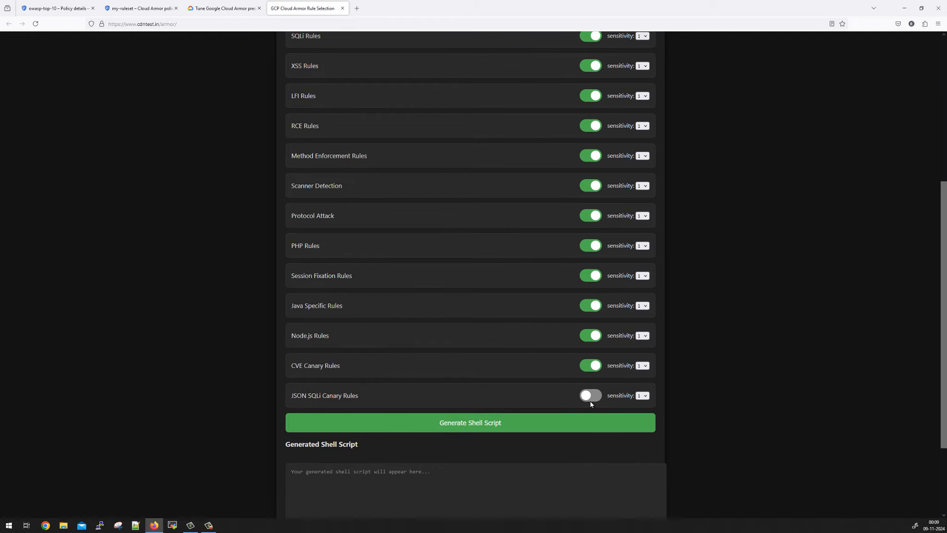
click(591, 397)
- Set the sensitivity to 2 for RFI Rules, 3 for SQLi Rules and 4 for XSS Rules
scroll(617, 353, up, 3)
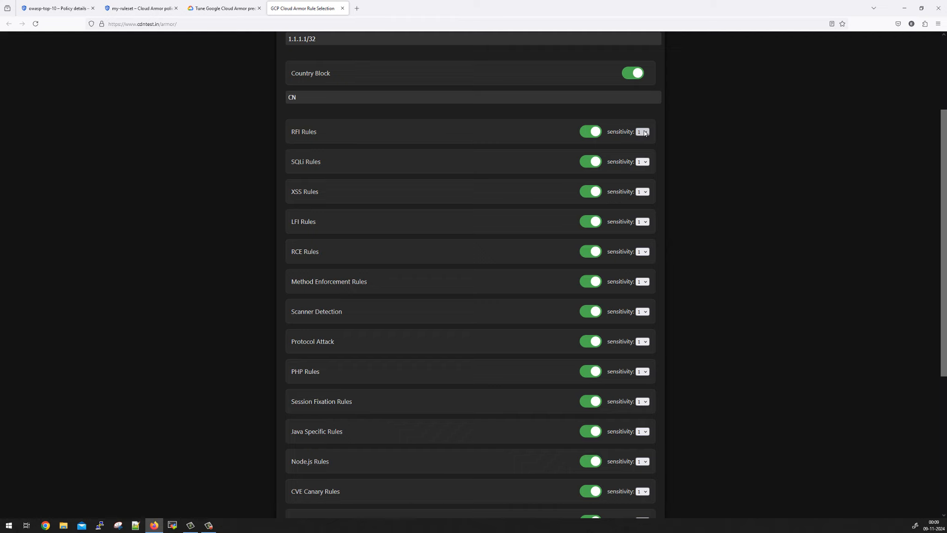
click(643, 132)
click(641, 151)
click(642, 161)
click(641, 171)
click(641, 191)
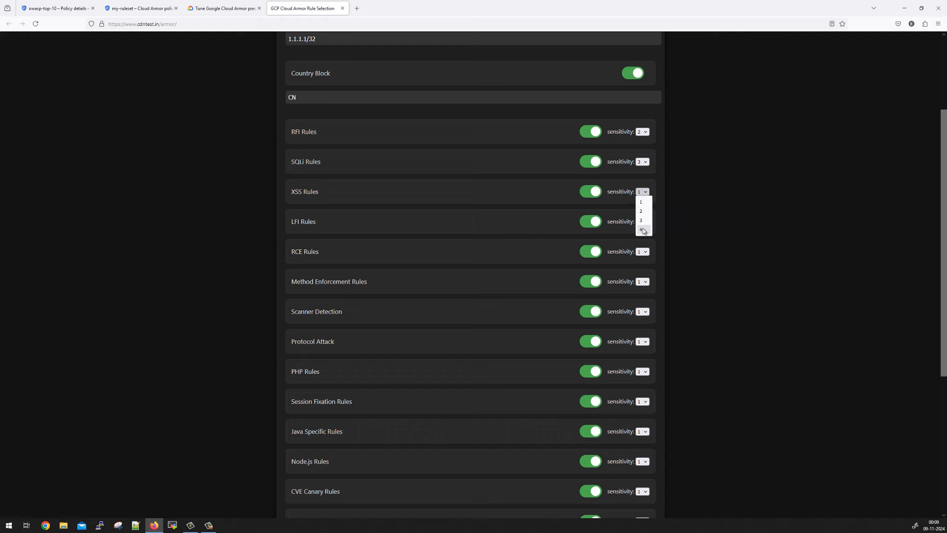
click(644, 231)
- Generate the shell script from the selected rules and copy its code
scroll(703, 261, down, 3)
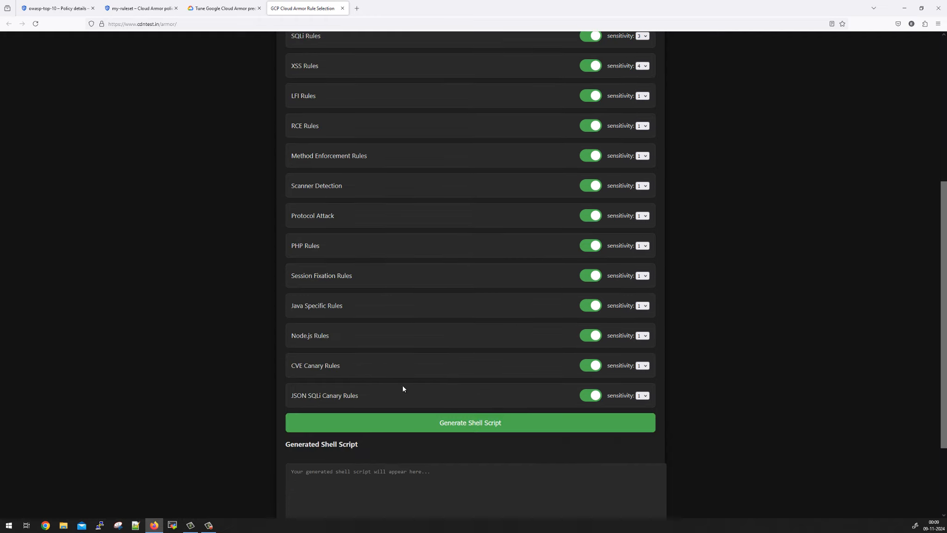
click(482, 422)
scroll(180, 325, down, 1)
scroll(222, 340, down, 2)
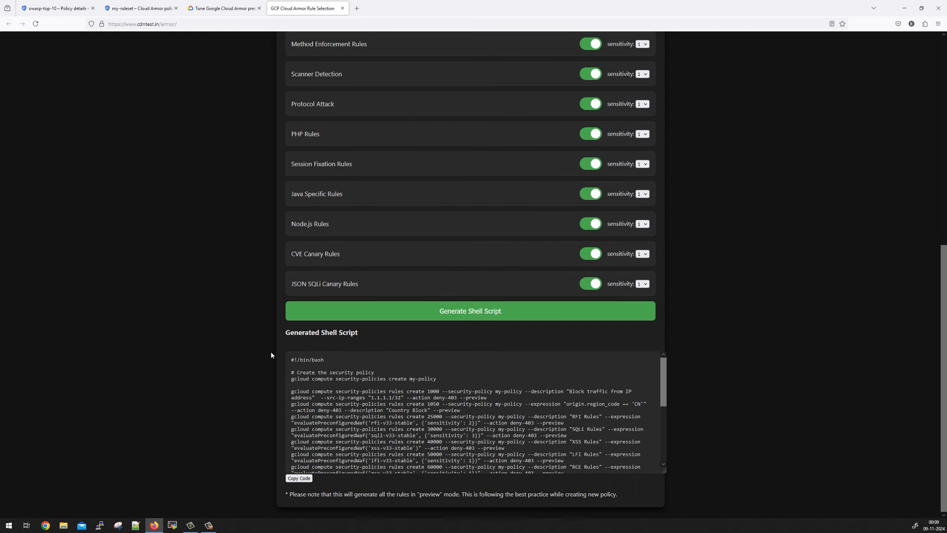
scroll(326, 460, down, 4)
click(308, 478)
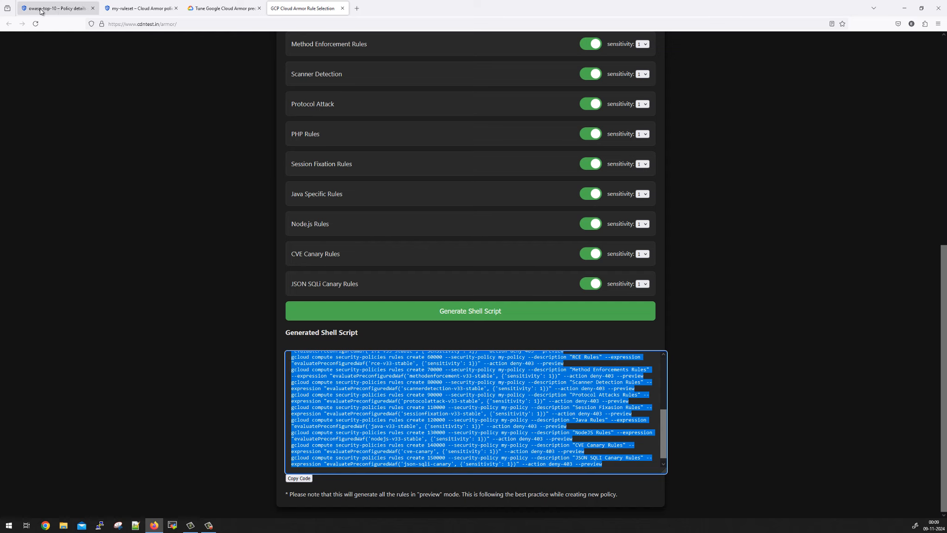
- In the bangalore project's Cloud Shell, create run.sh with vim, paste the copied script into it and save the file
click(131, 8)
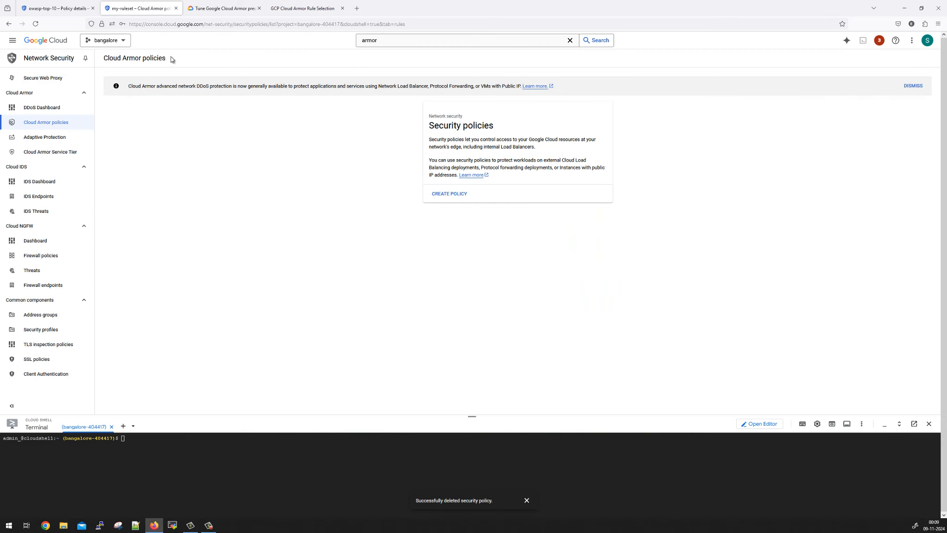
click(232, 470)
text(vim run.sh)
key(Return)
key(i)
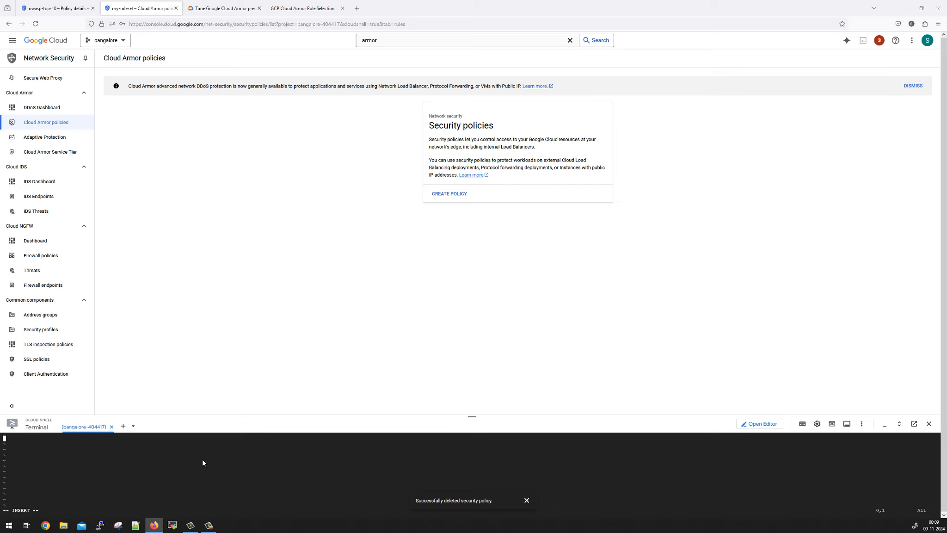
right_click(202, 462)
click(222, 349)
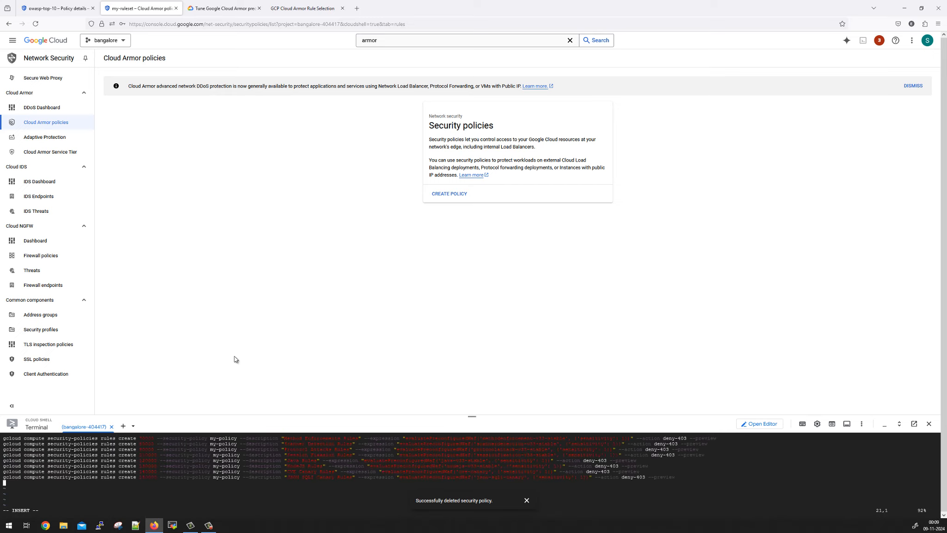
key(Escape)
text(:wq!)
key(Return)
- Run the script with "sh run.sh" and look back at the selections on the rule selection page meanwhile
text(sh run.sh)
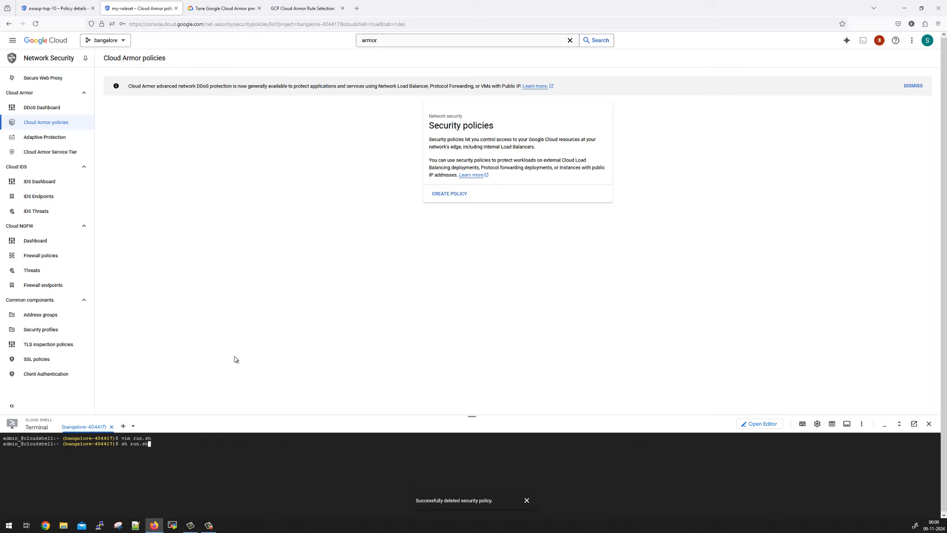
key(Return)
click(292, 4)
scroll(431, 226, up, 8)
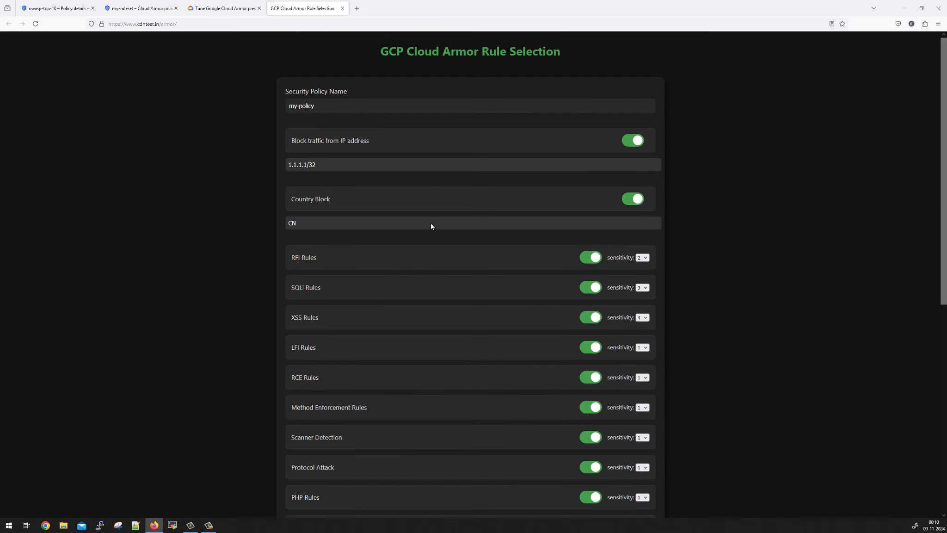
- Reload the Cloud Armor policies list in the console and open my-policy to check the rules being added
click(127, 5)
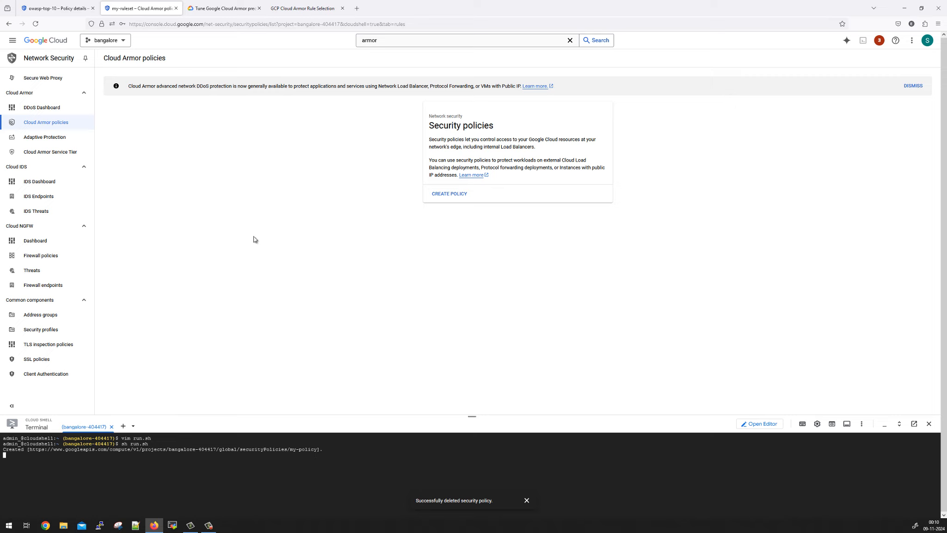
click(61, 107)
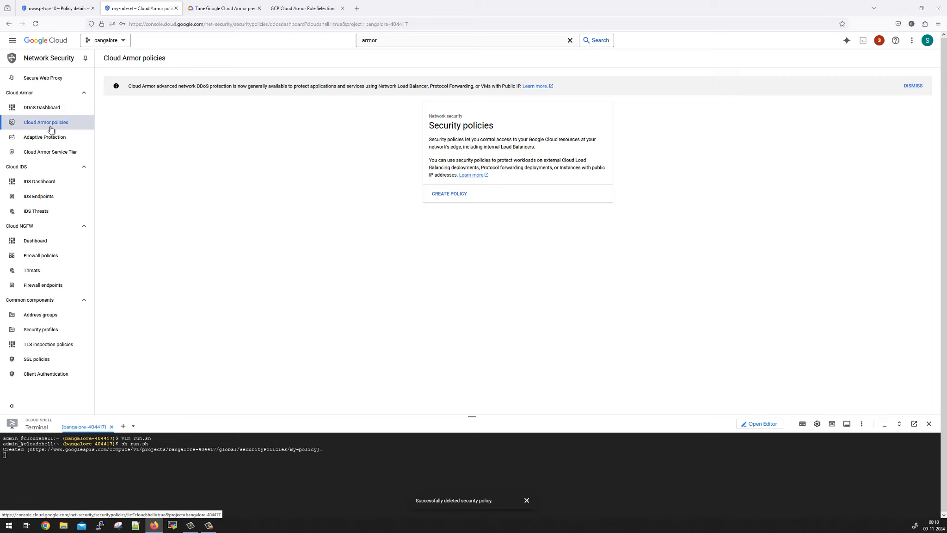
click(50, 124)
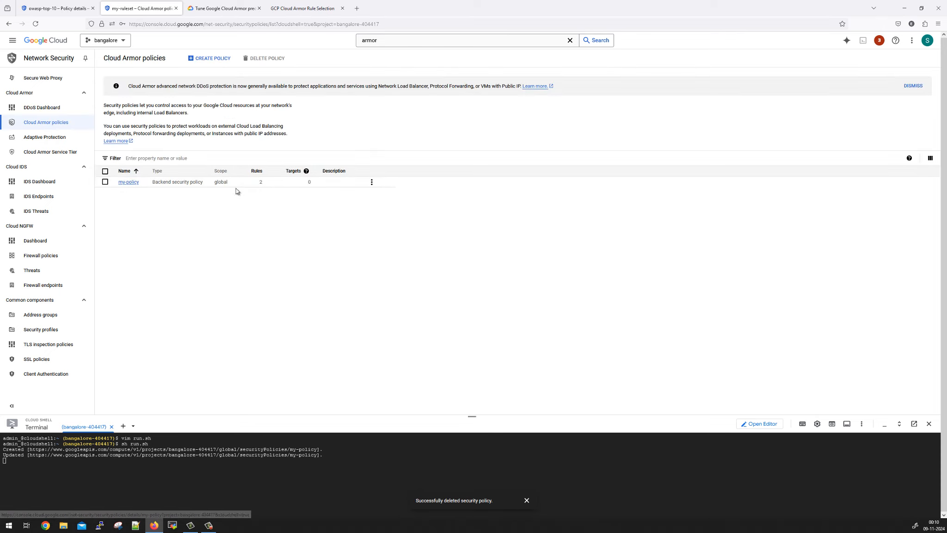
click(128, 183)
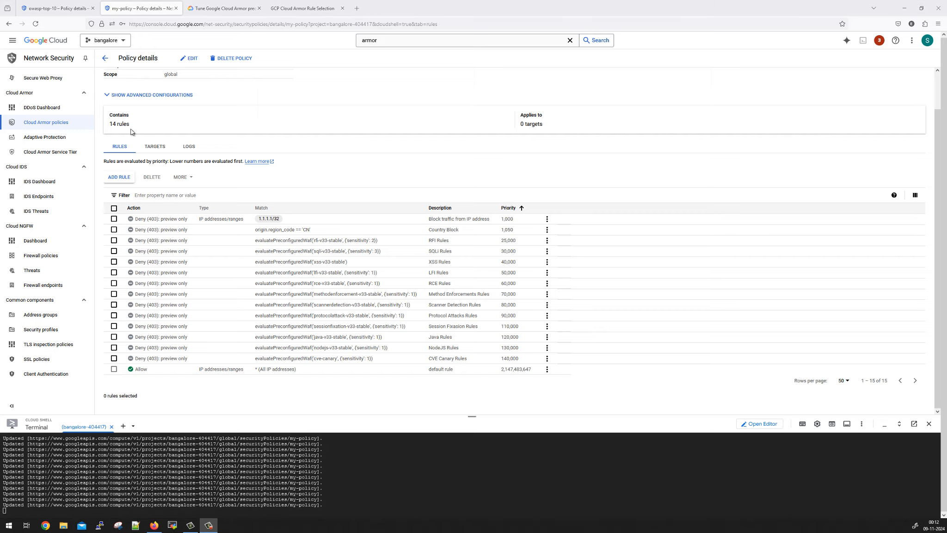
scroll(133, 132, up, 1)
- Return to the policies list, check the terminal output and reopen my-policy to review its complete rule list
click(105, 58)
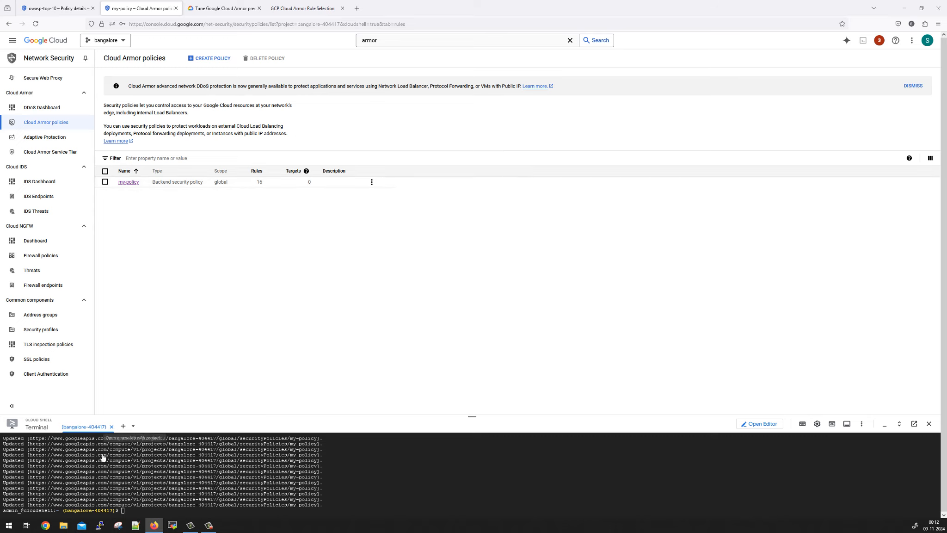
drag(316, 501, 134, 449)
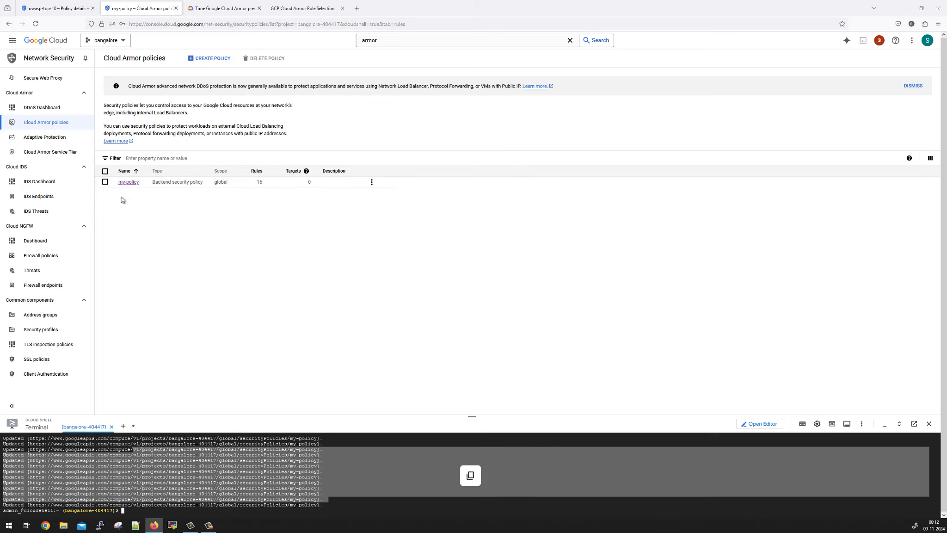
click(129, 183)
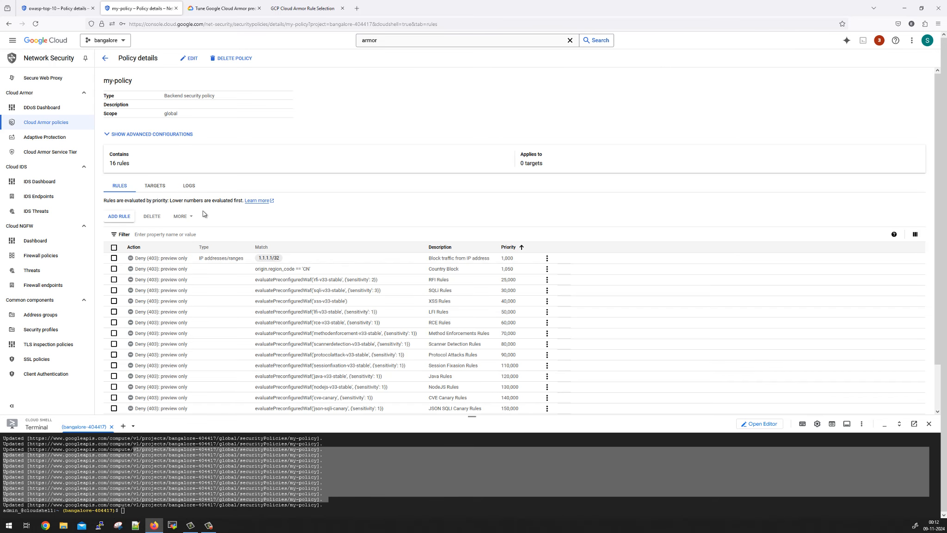
scroll(190, 189, down, 1)
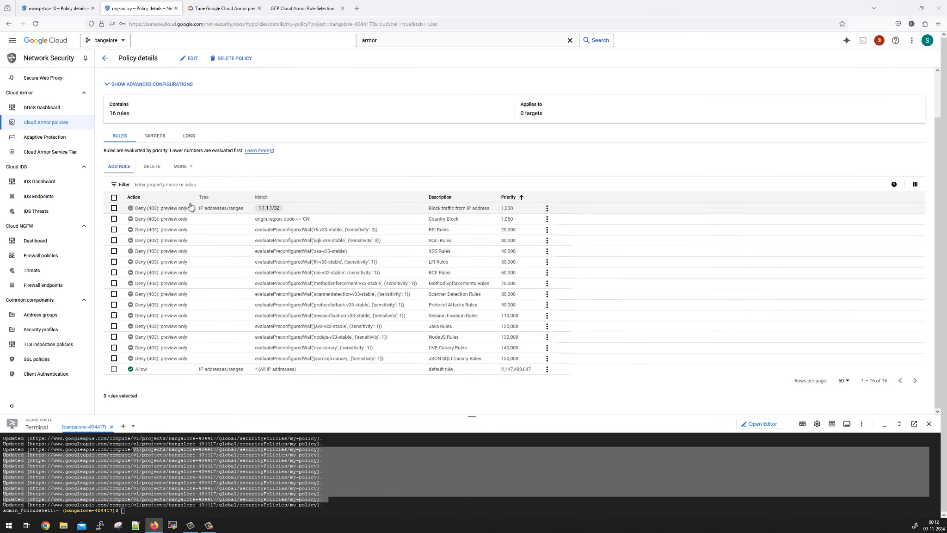
- Review my-policy's rule count and rule list, and inspect the edit settings of the 1.1.1.1/32 blocking rule without saving
scroll(374, 322, up, 1)
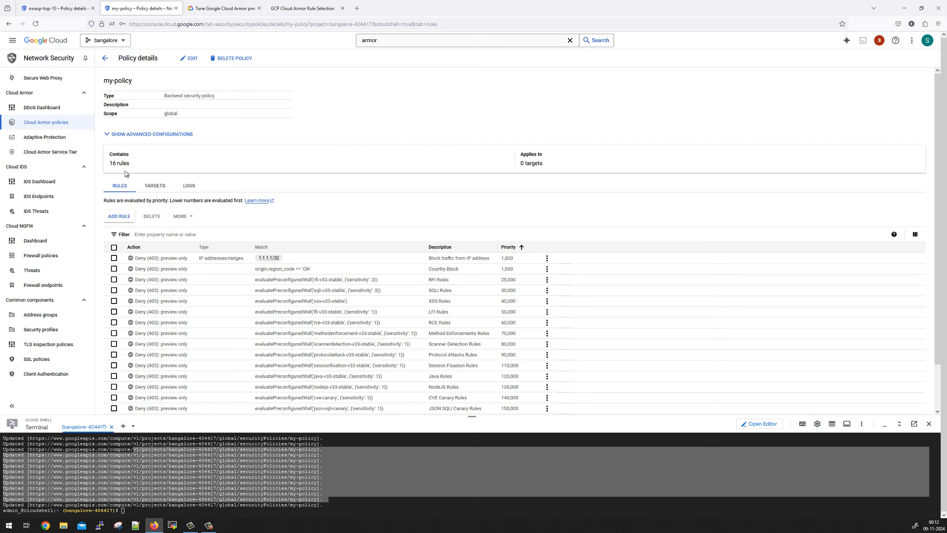
drag(136, 170, 98, 165)
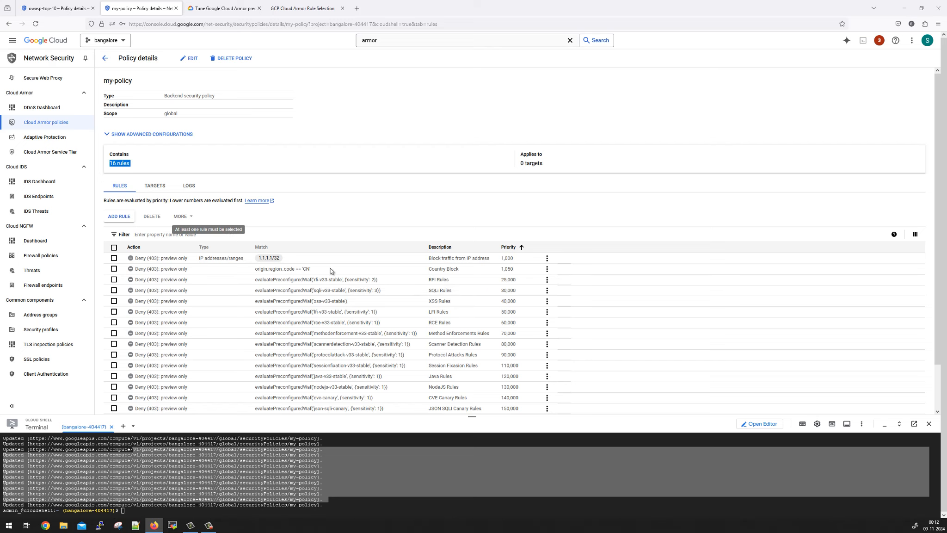
scroll(431, 314, down, 1)
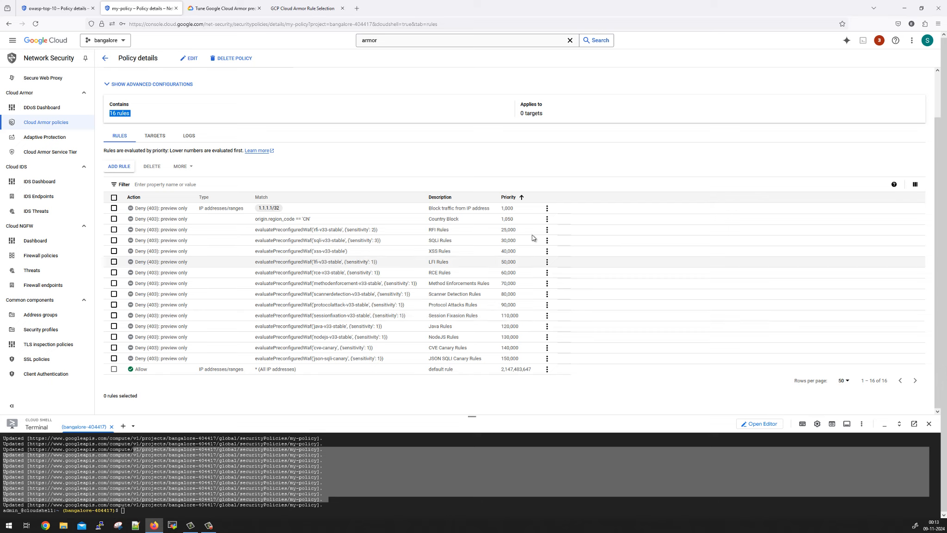
click(547, 209)
click(563, 221)
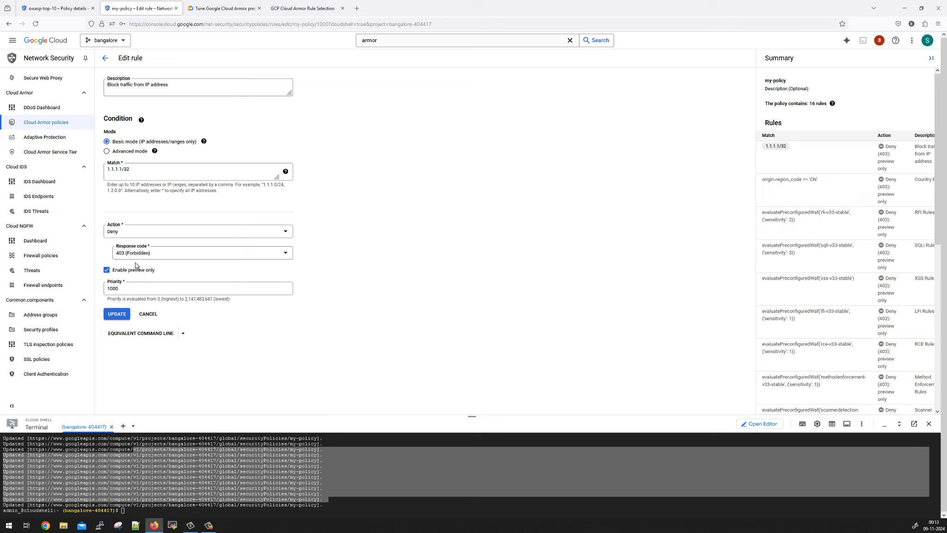
click(149, 314)
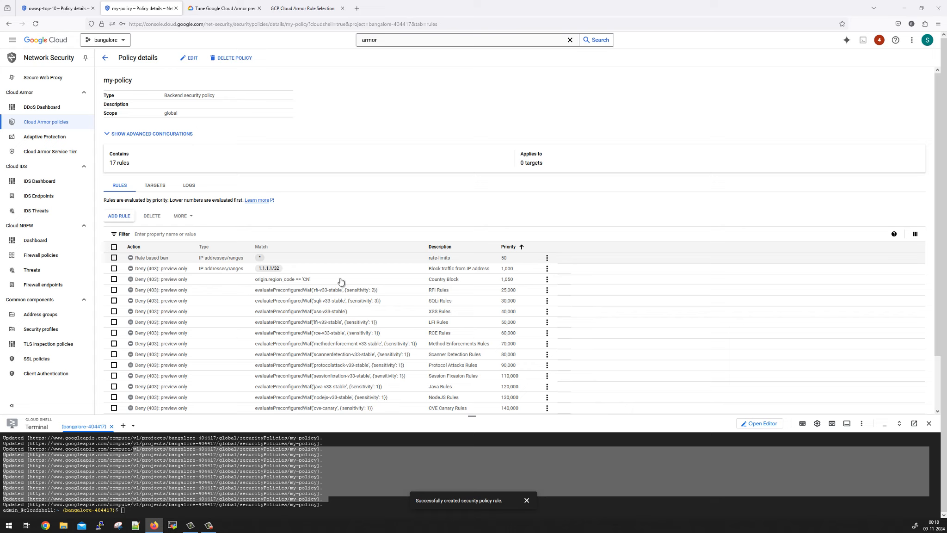
- Open the rate-limits rule for editing and examine its match condition, request threshold, interval and ban duration
click(547, 257)
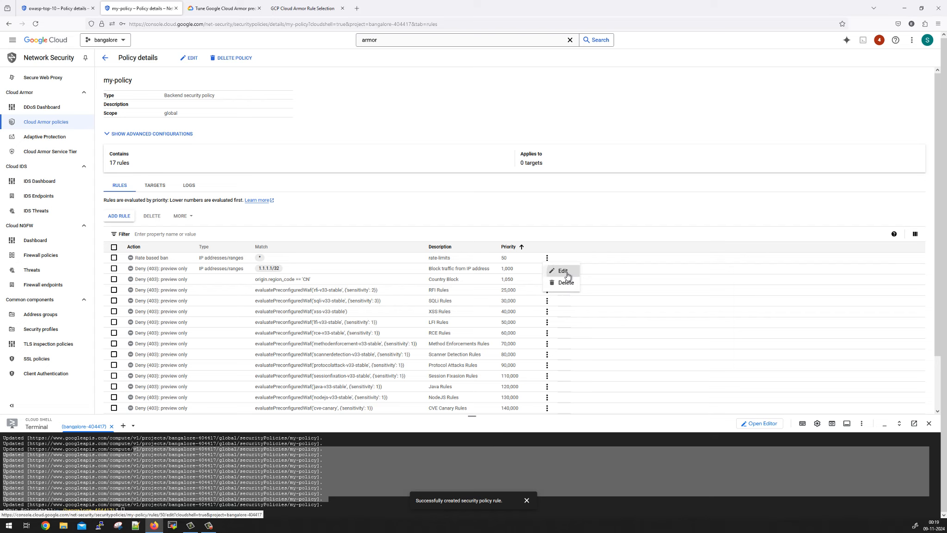
click(558, 270)
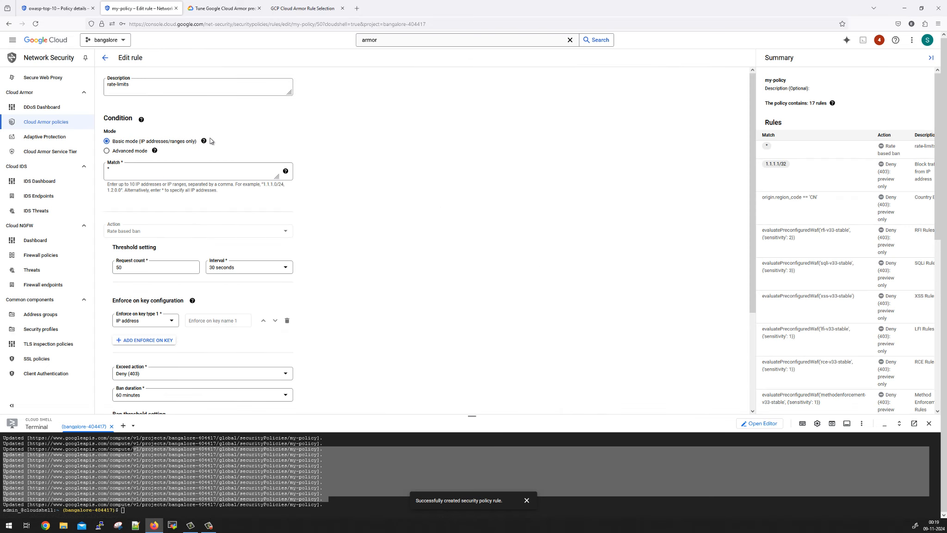
click(108, 169)
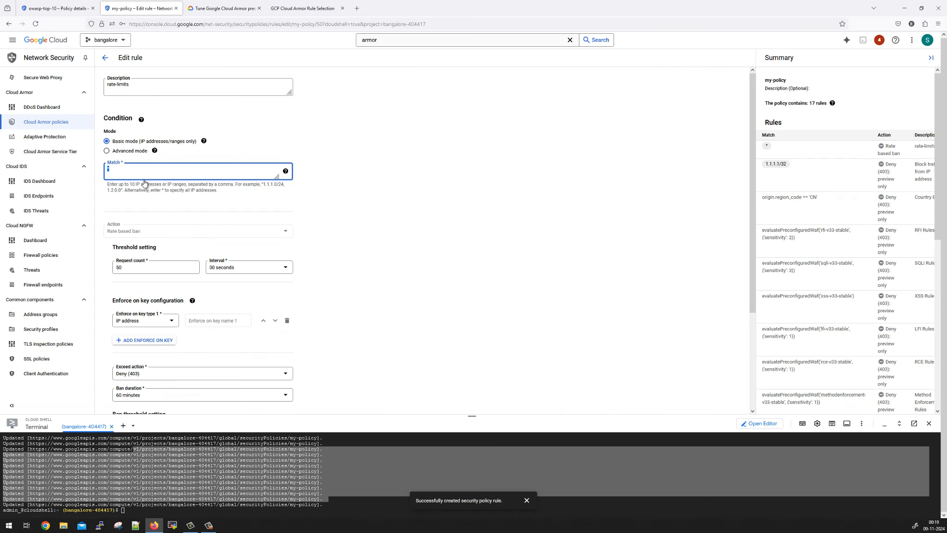
scroll(394, 223, down, 3)
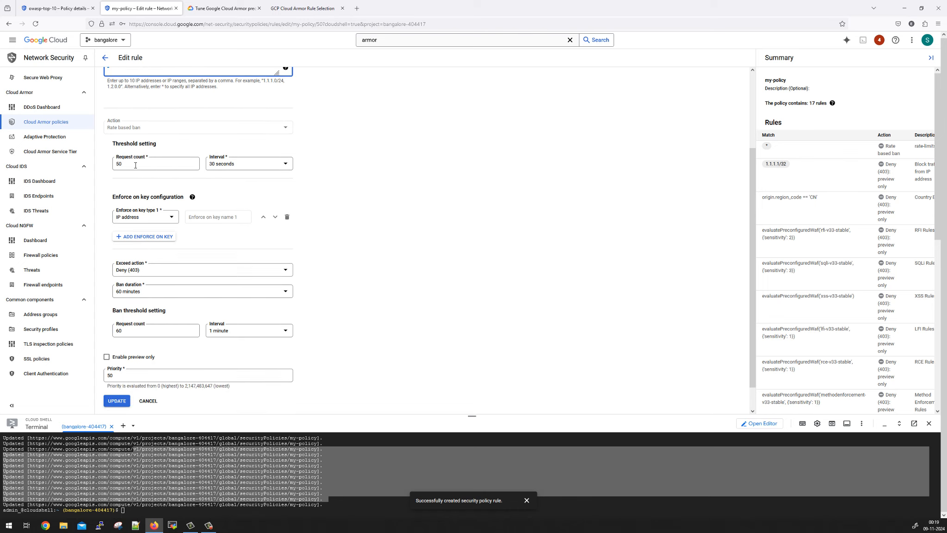
double_click(134, 165)
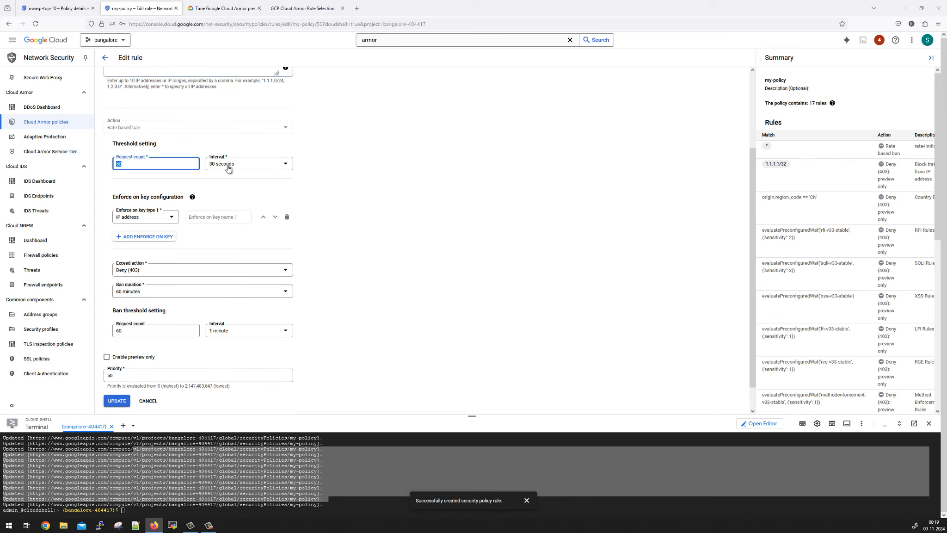
click(134, 294)
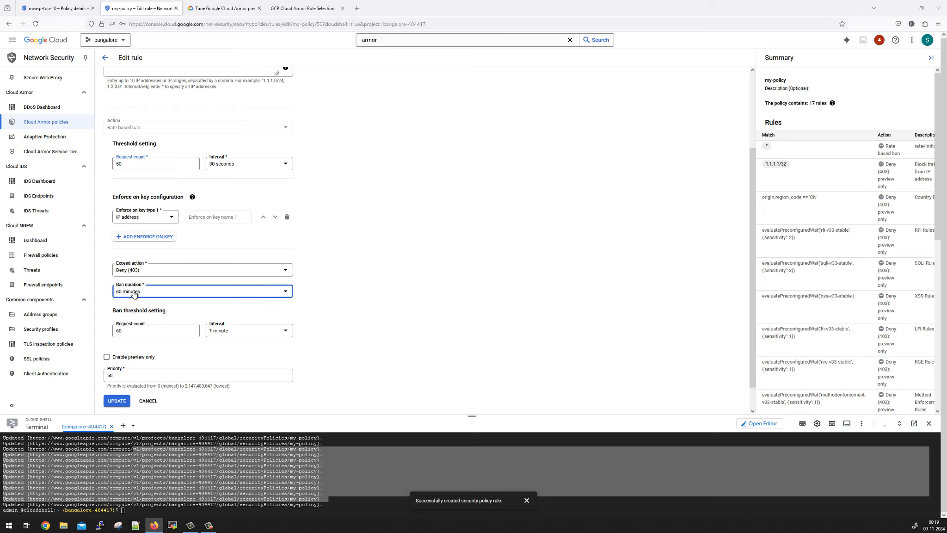
click(431, 329)
scroll(431, 328, down, 1)
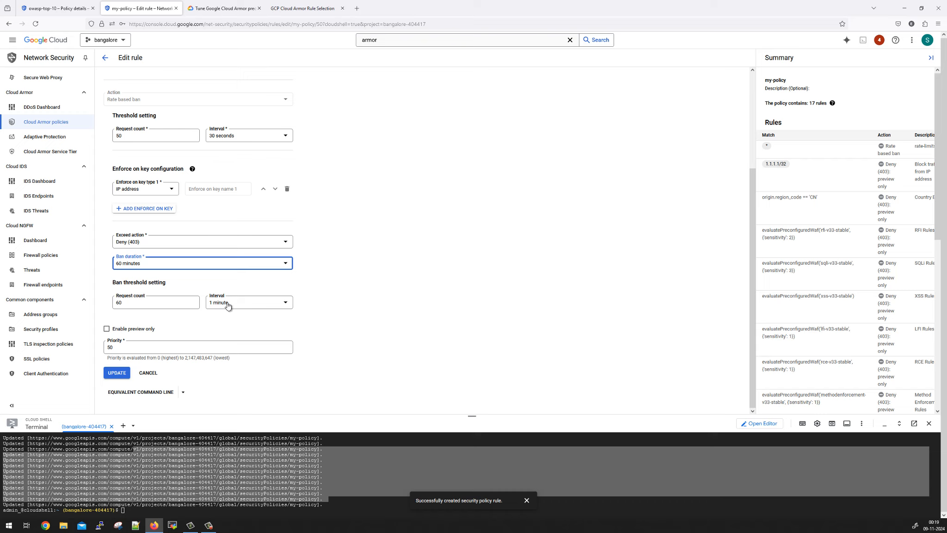
- Examine the ban threshold's request count and interval and the priority of the rate-limits rule
double_click(129, 303)
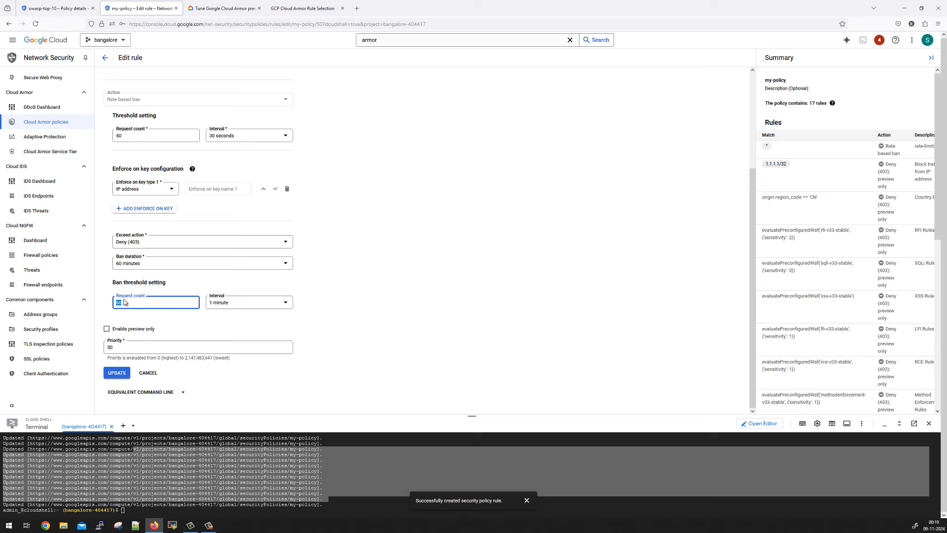
drag(127, 303, 100, 300)
click(219, 319)
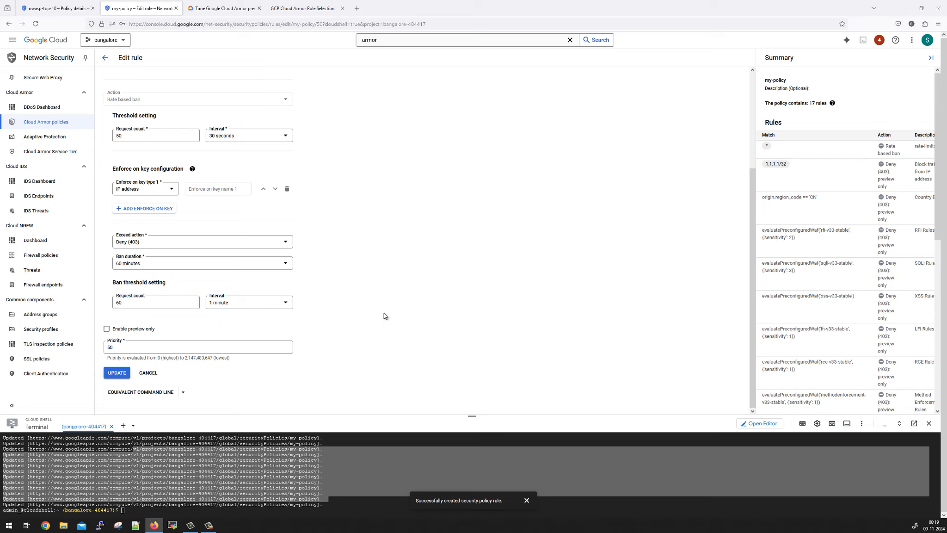
double_click(125, 347)
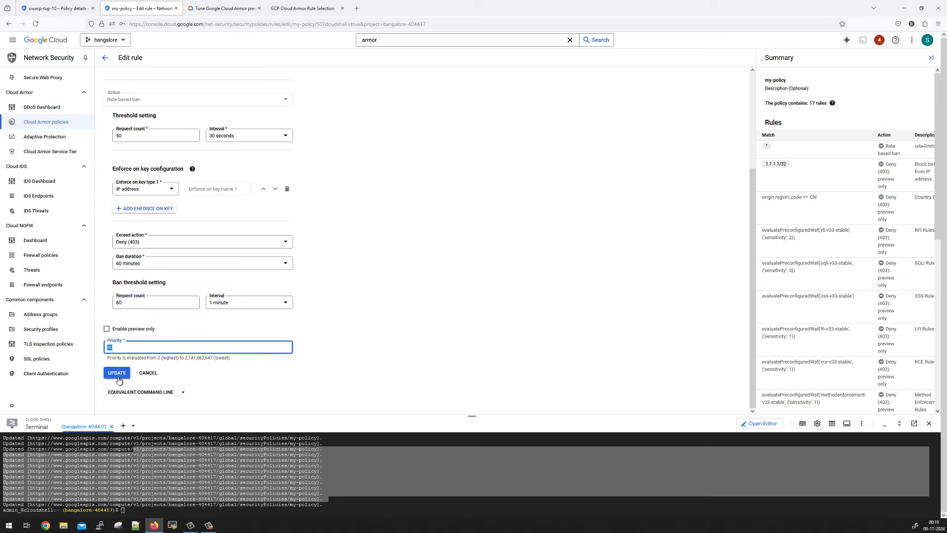
scroll(415, 273, up, 3)
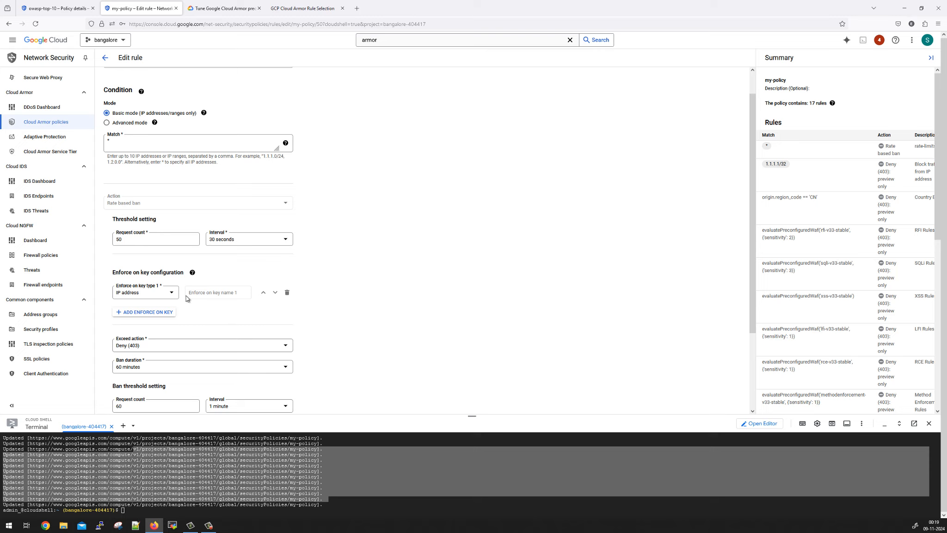
- View the key types available for enforcing the rate limit, and leave the rate-limits rule without saving
click(144, 295)
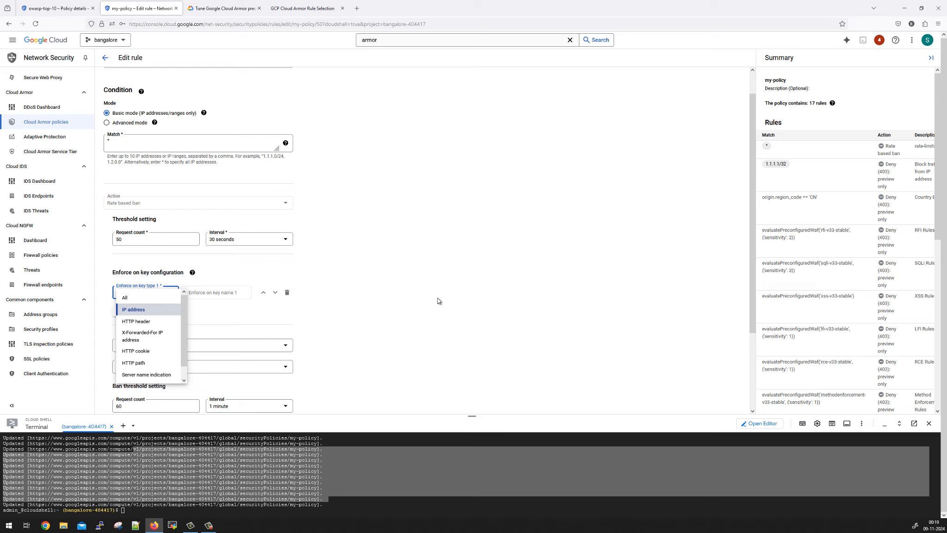
click(446, 269)
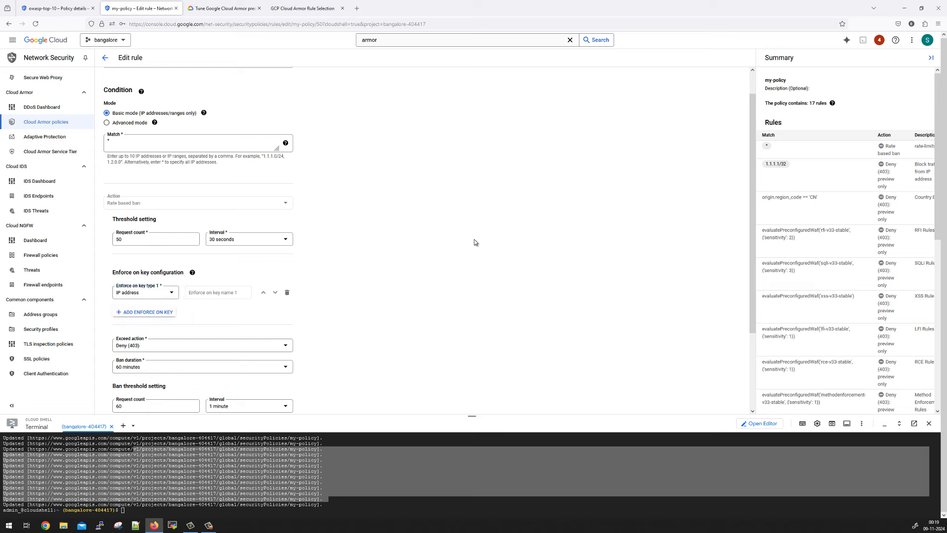
scroll(397, 251, down, 2)
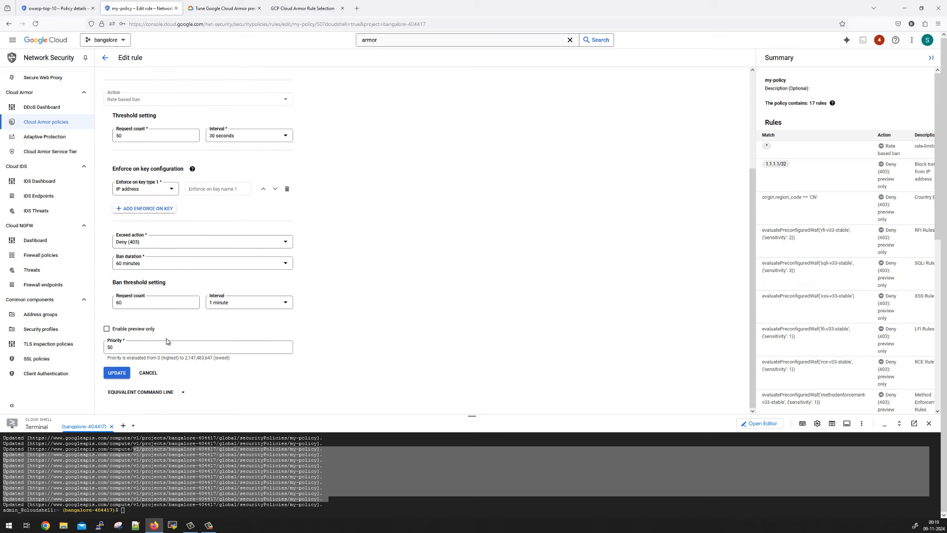
click(148, 373)
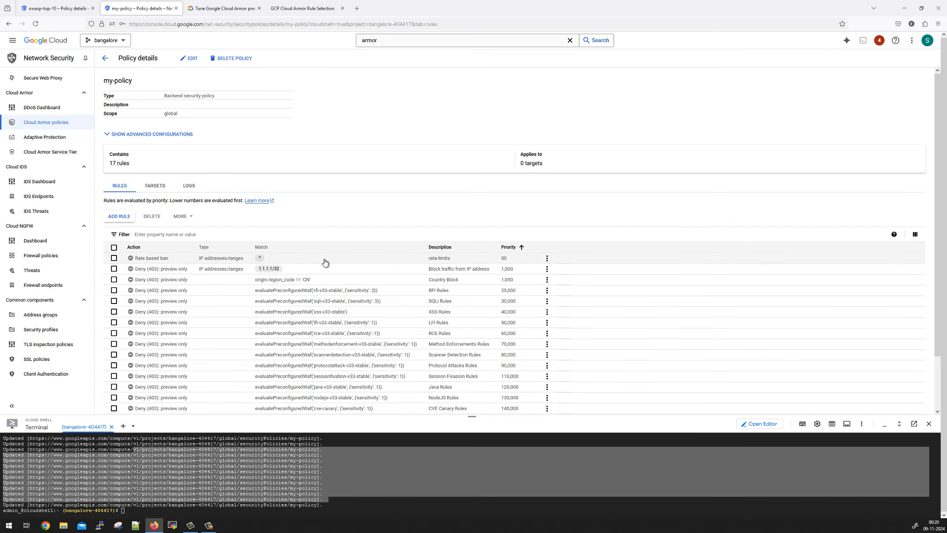
- Look through my-policy's remaining rules, its targets and its logs
scroll(341, 264, down, 1)
click(155, 155)
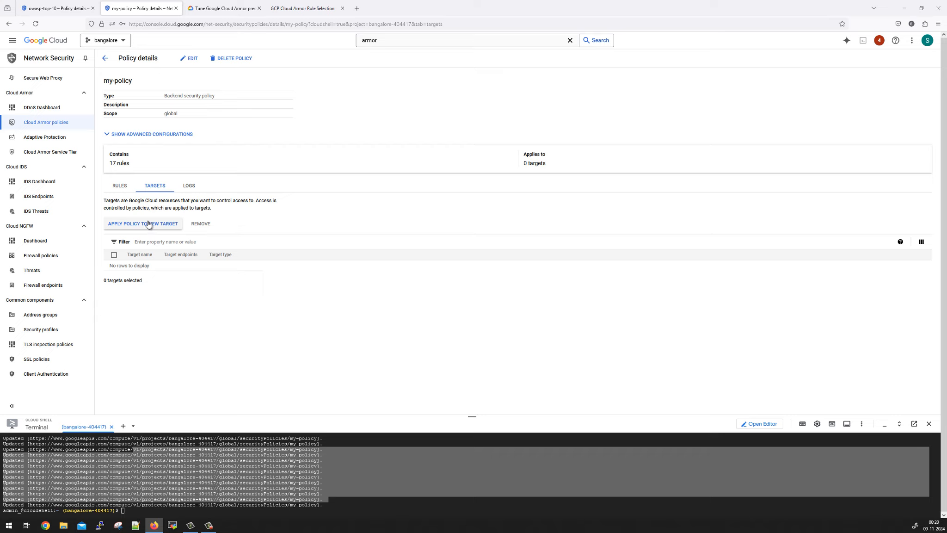
click(196, 187)
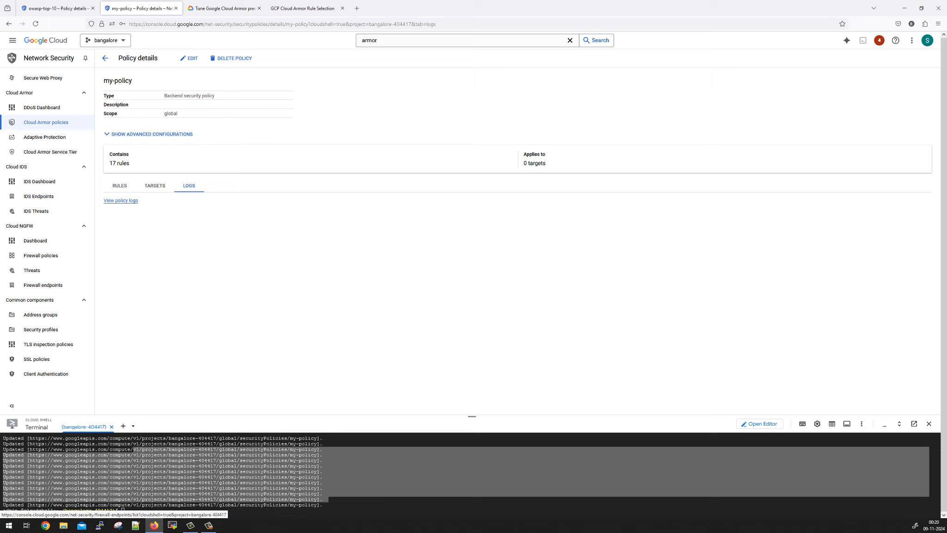
- Review the sensitivity level and rule opt-out guidance in the preconfigured WAF rule tuning documentation, alongside the rule selection page
click(296, 8)
click(218, 7)
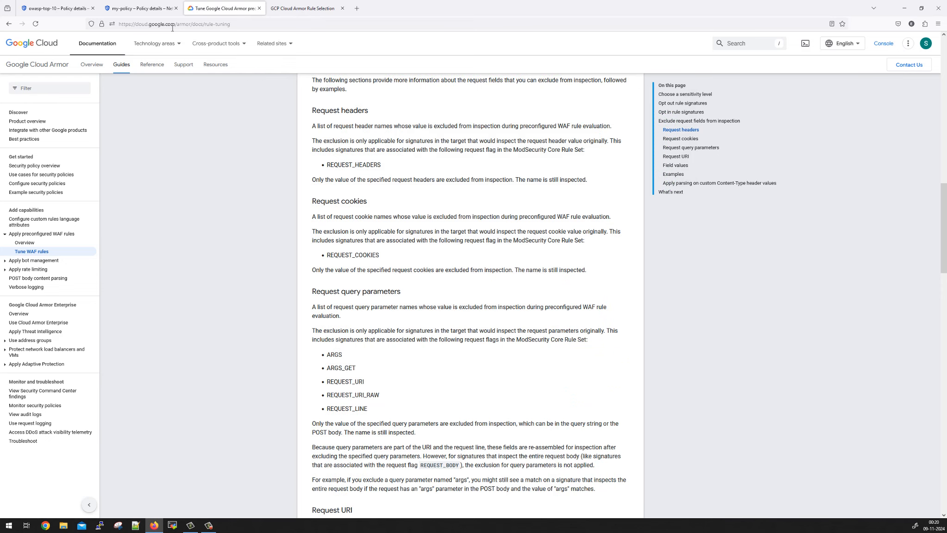
scroll(414, 292, up, 12)
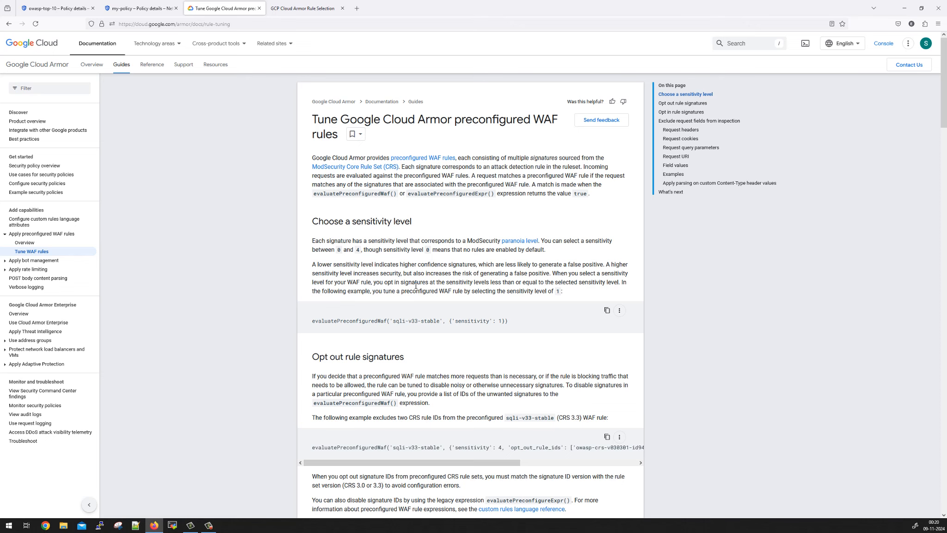
click(300, 8)
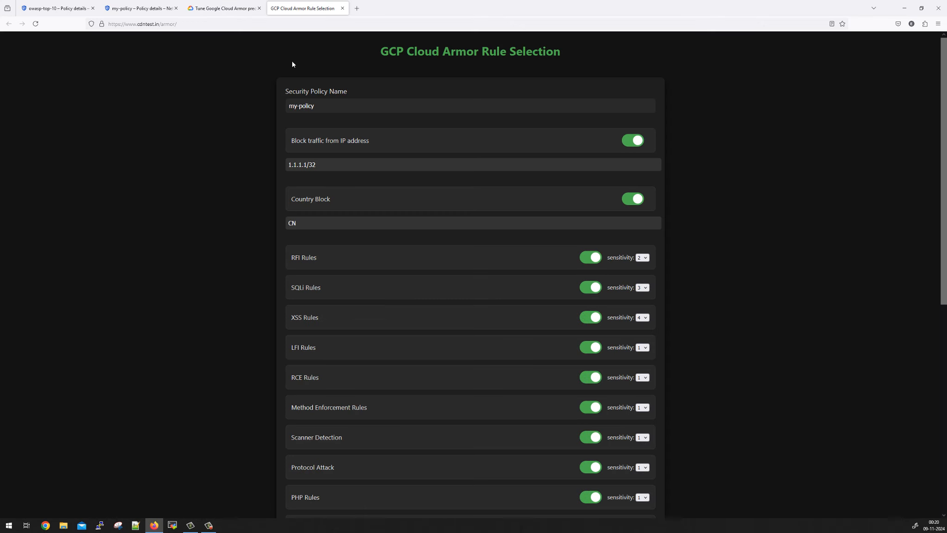
click(224, 8)
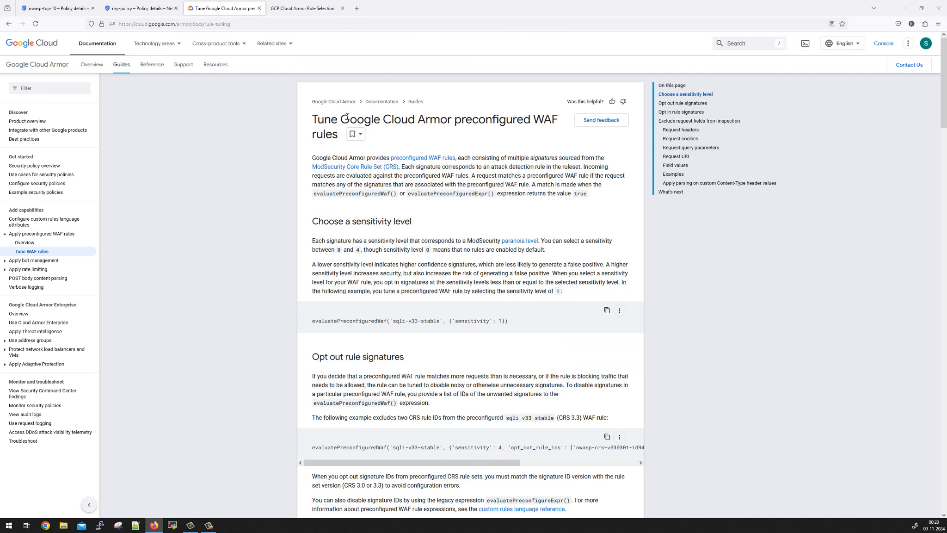